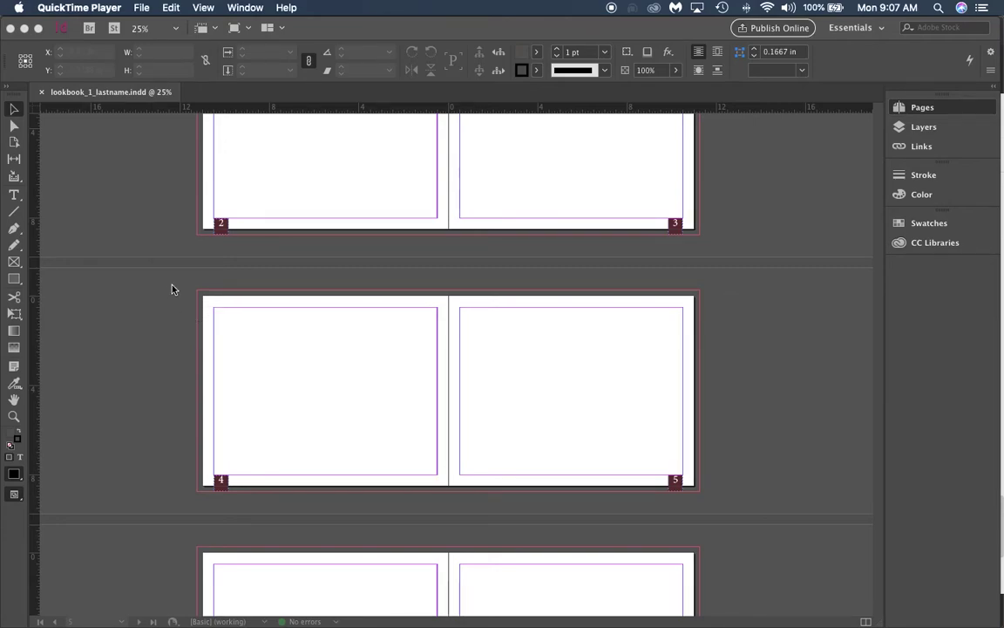
Return to the lookbook and select the pages 4–5 spread in the Pages panel.
left_click(338, 375)
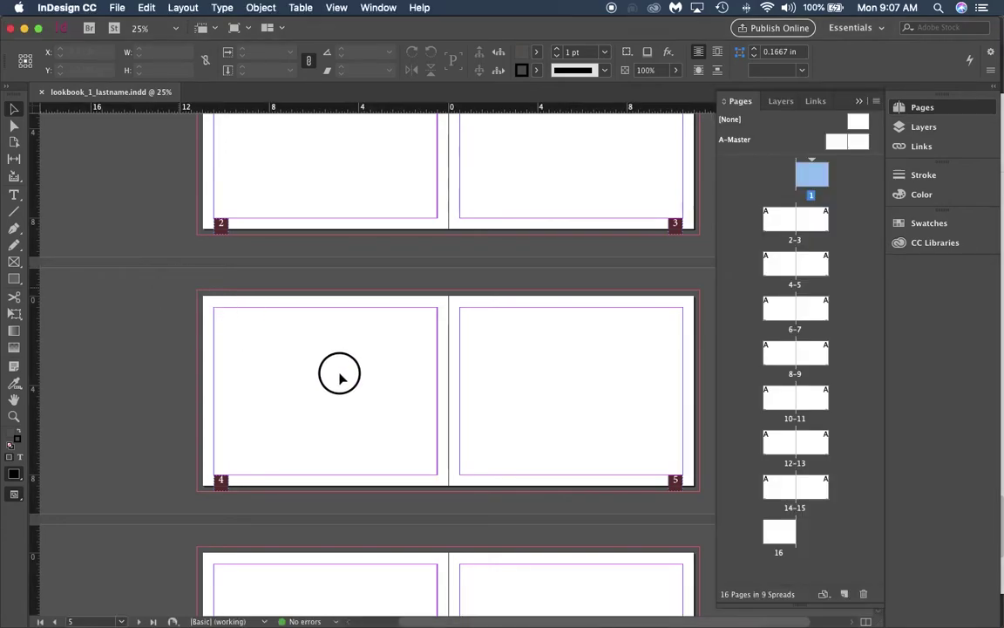
left_click(789, 262)
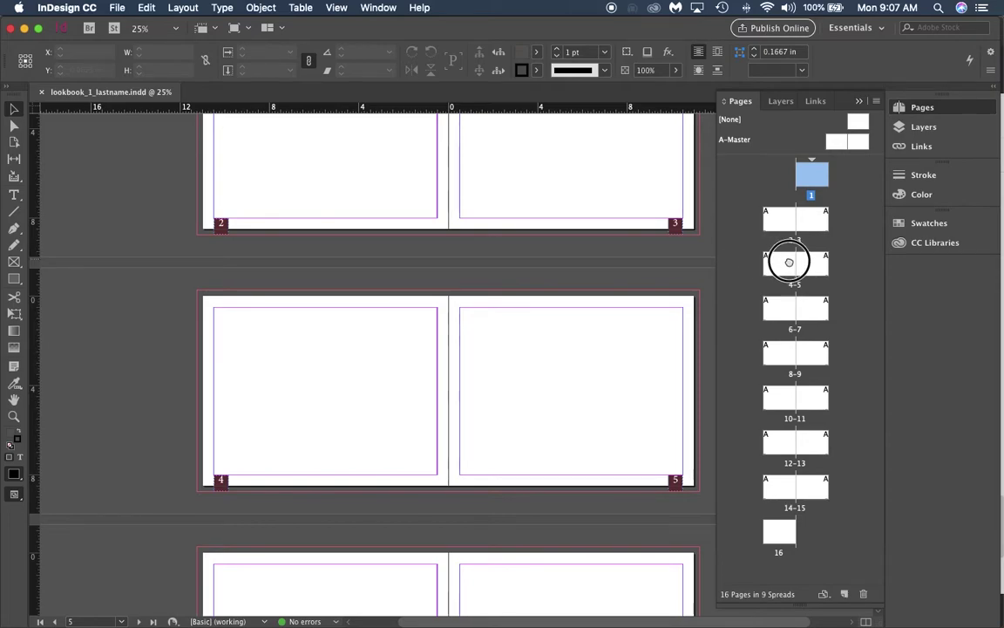
left_click(781, 264)
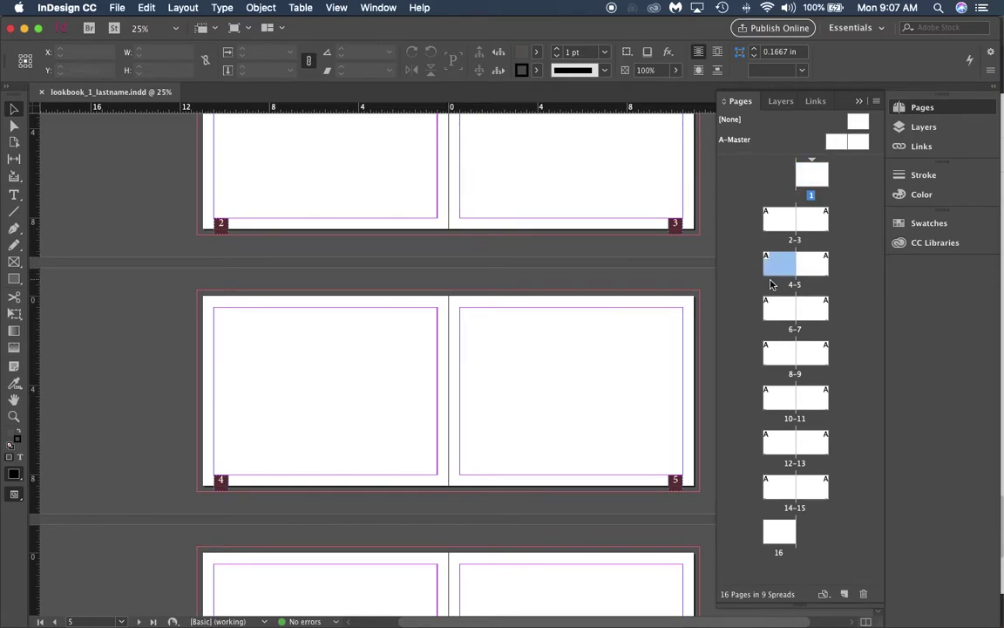
left_click(802, 260, "shift")
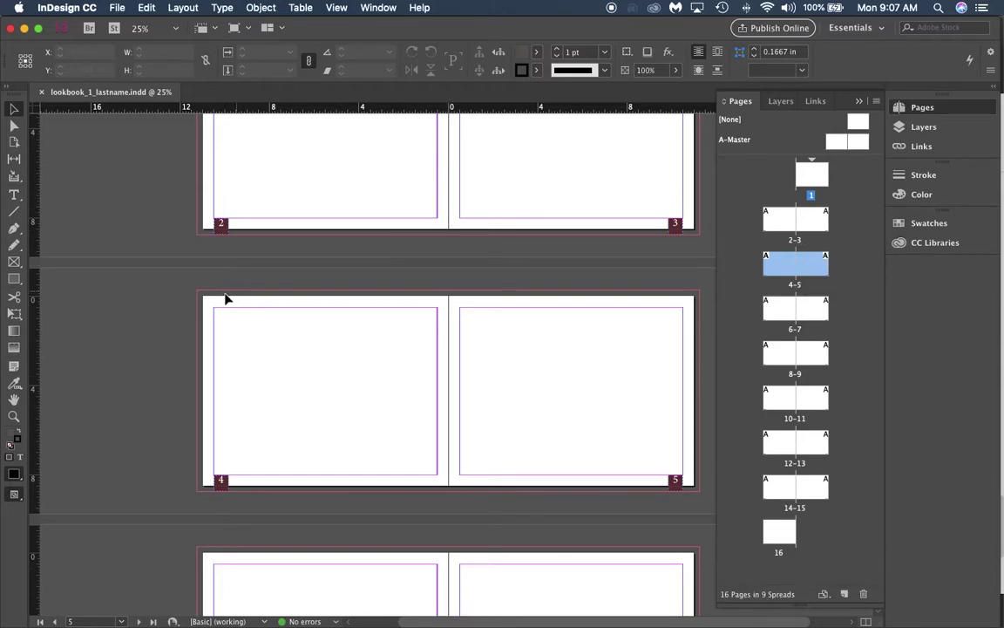
Set pages 4–5 to 4 columns in Layout > Margins and Columns.
left_click(183, 8)
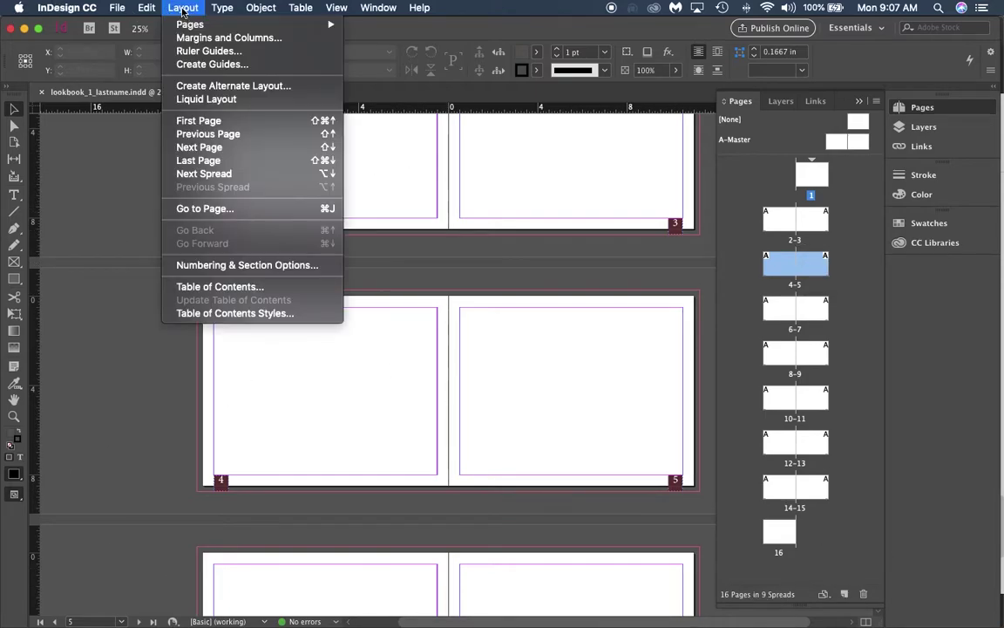
left_click(222, 39)
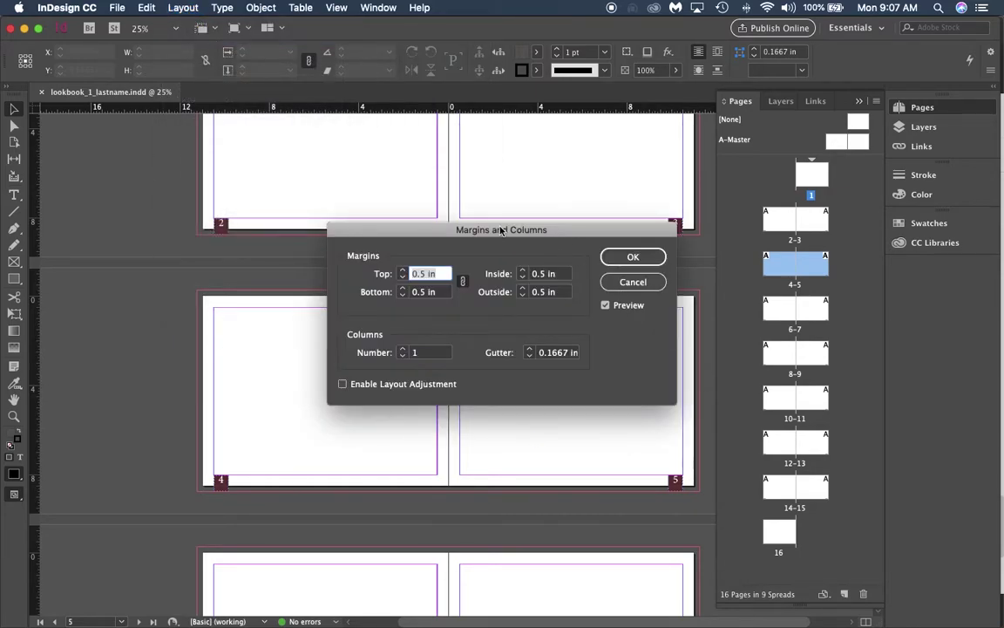
left_click_drag(502, 230, 453, 135)
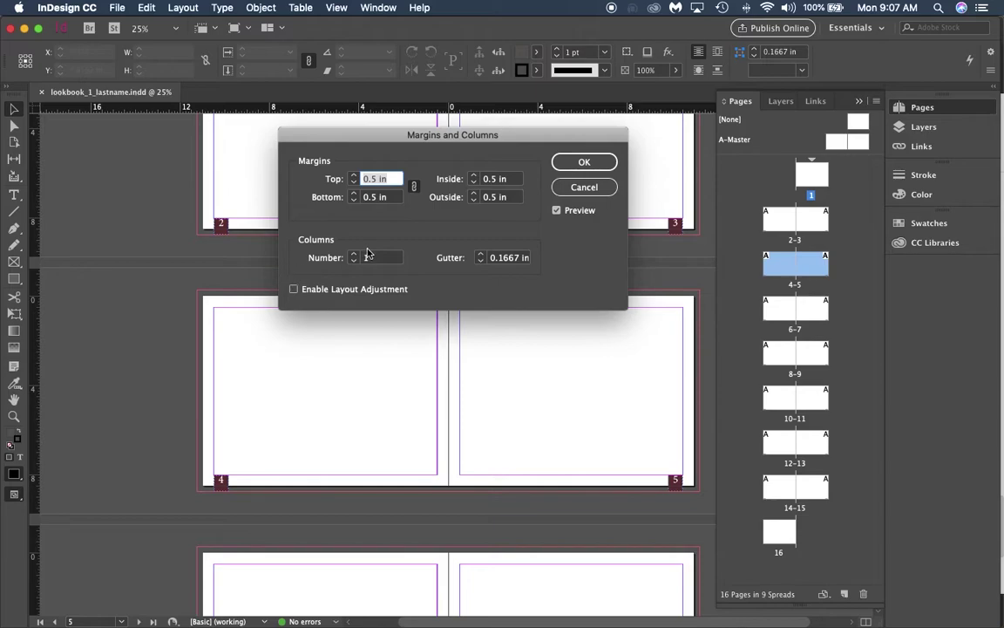
left_click(355, 255)
left_click(355, 255)
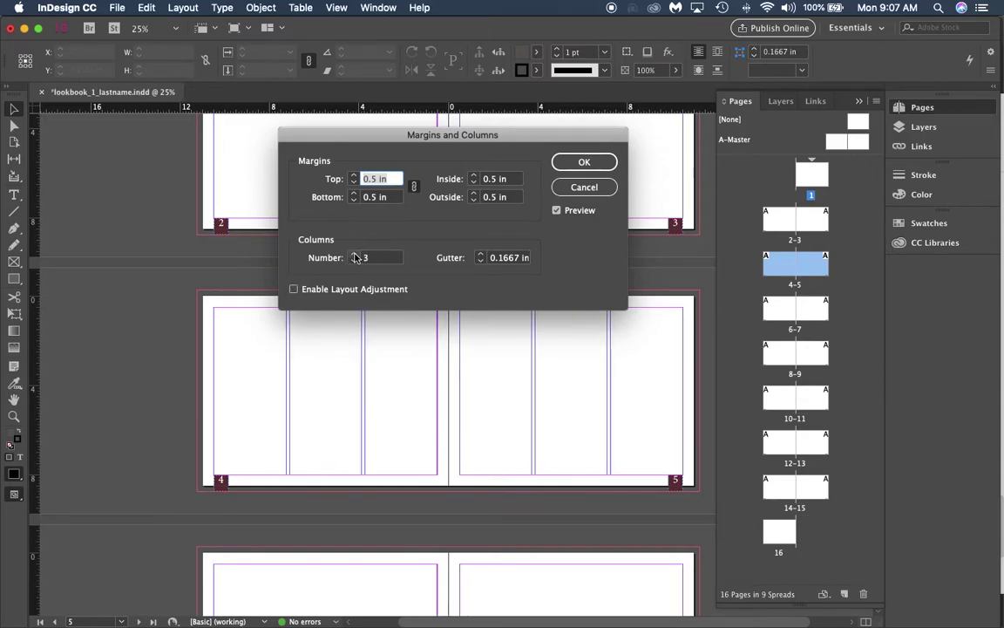
left_click(354, 255)
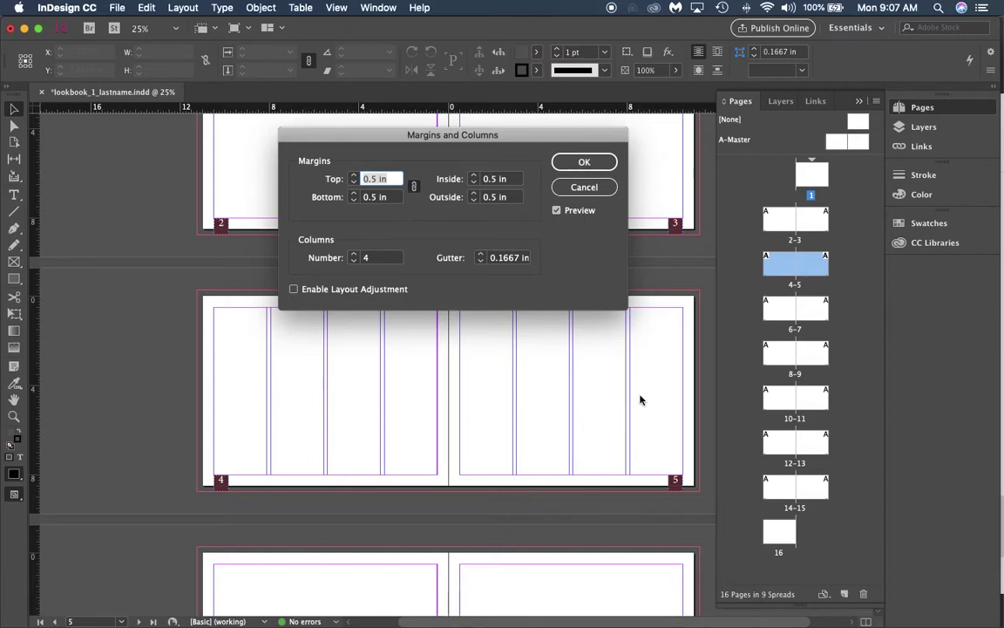
left_click(571, 166)
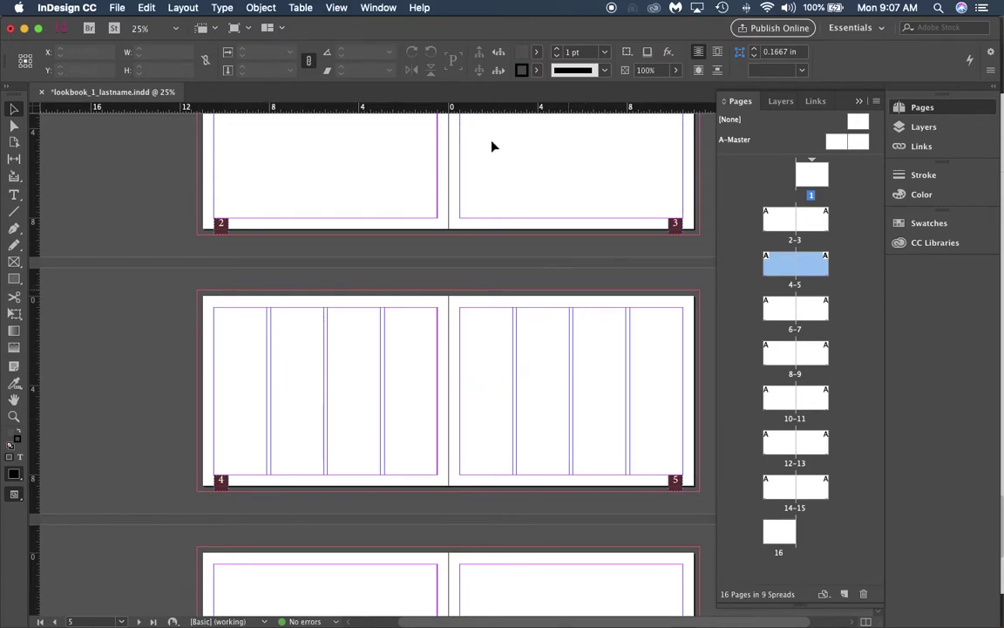
Scroll to spread 4–5 and zoom in so page 4's four columns fill the window.
scroll(515, 310, "up", 5)
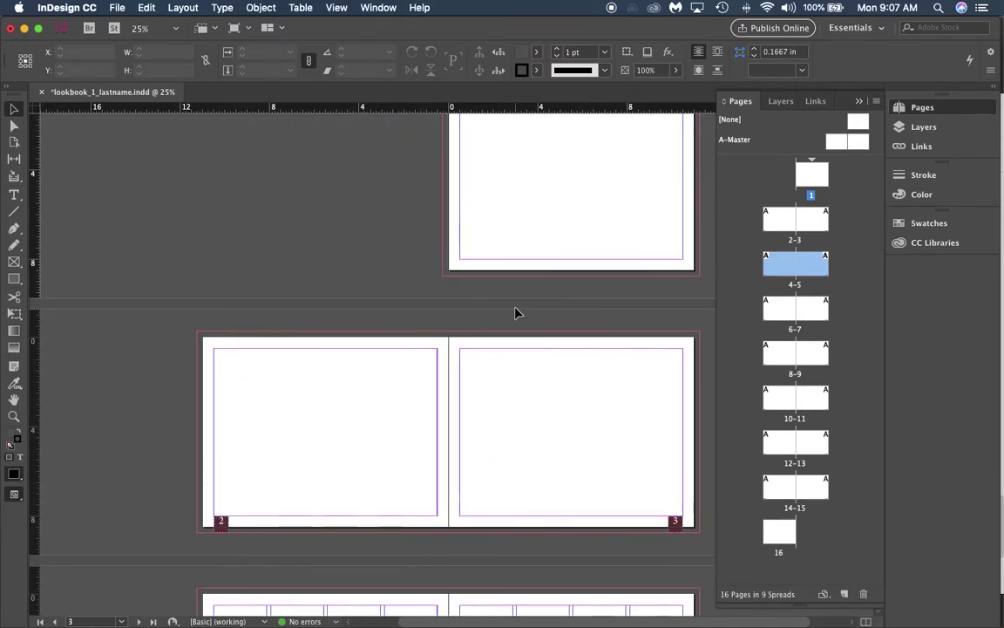
scroll(515, 312, "down", 5)
left_click(837, 145)
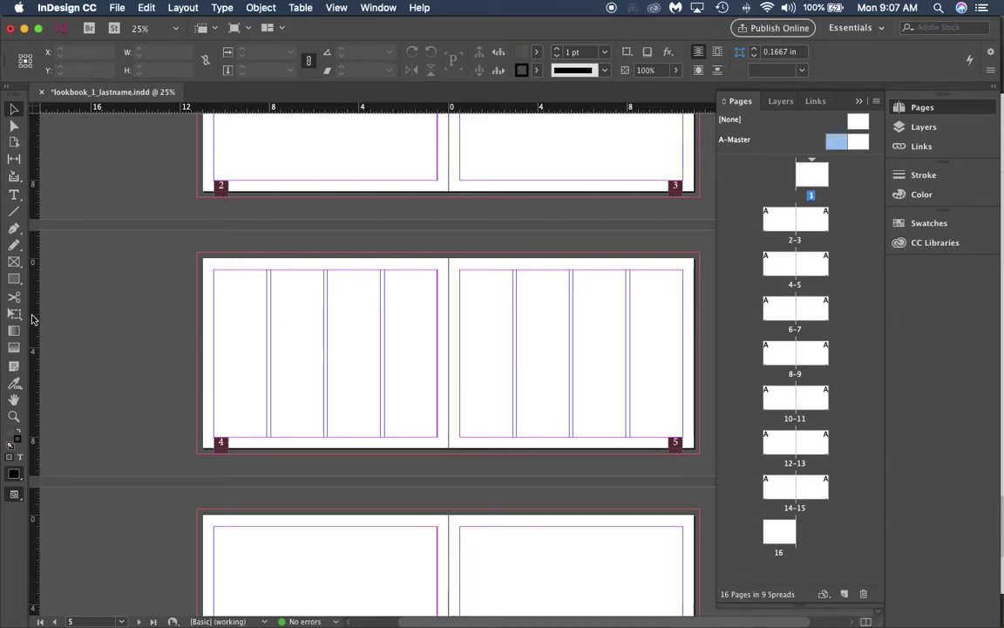
scroll(276, 383, "up", 2)
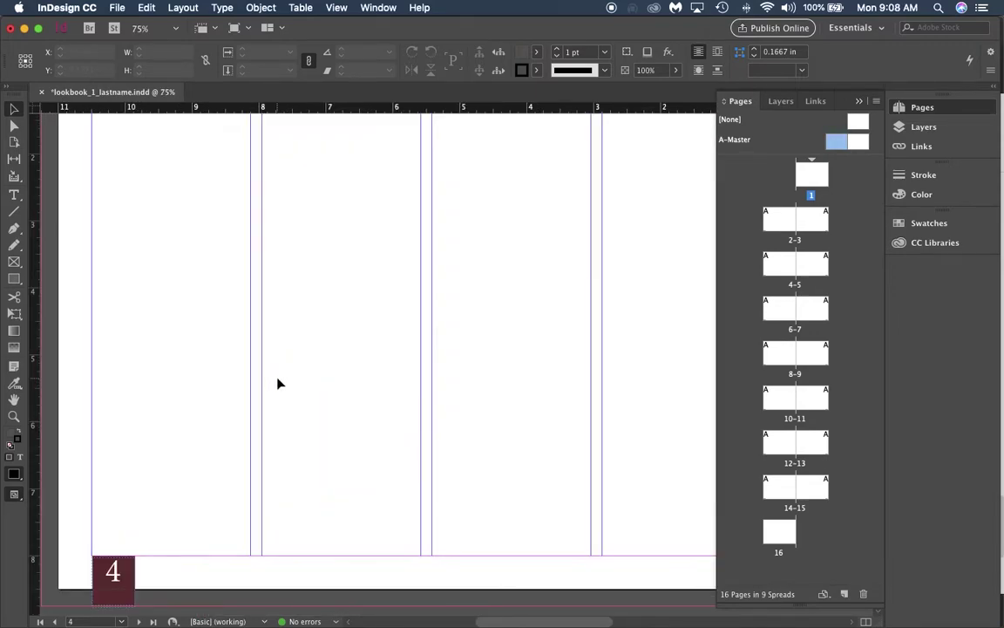
scroll(277, 384, "down", 2)
scroll(277, 382, "up", 1)
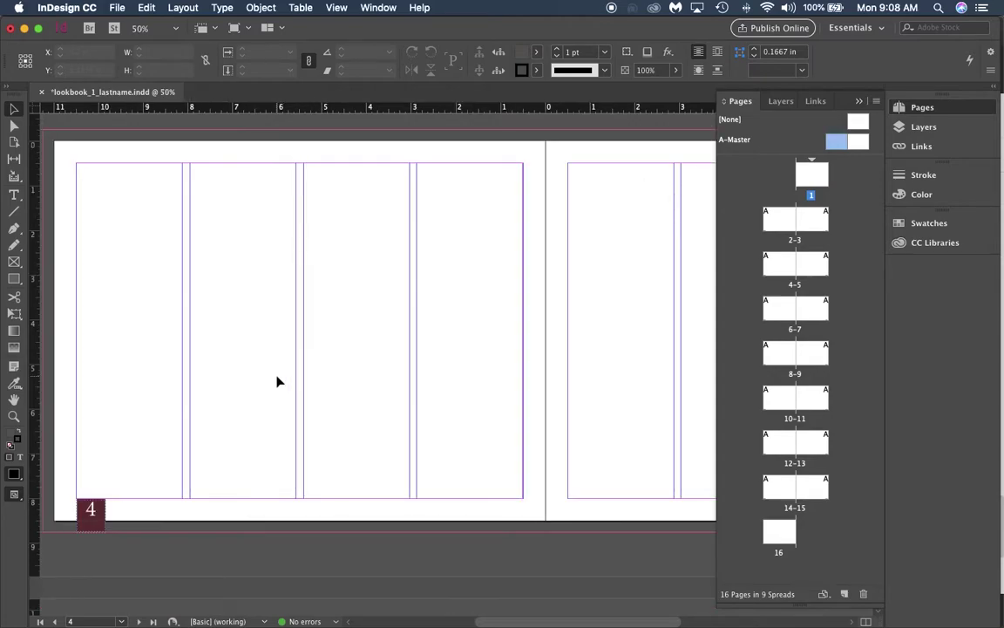
scroll(277, 381, "left", 3)
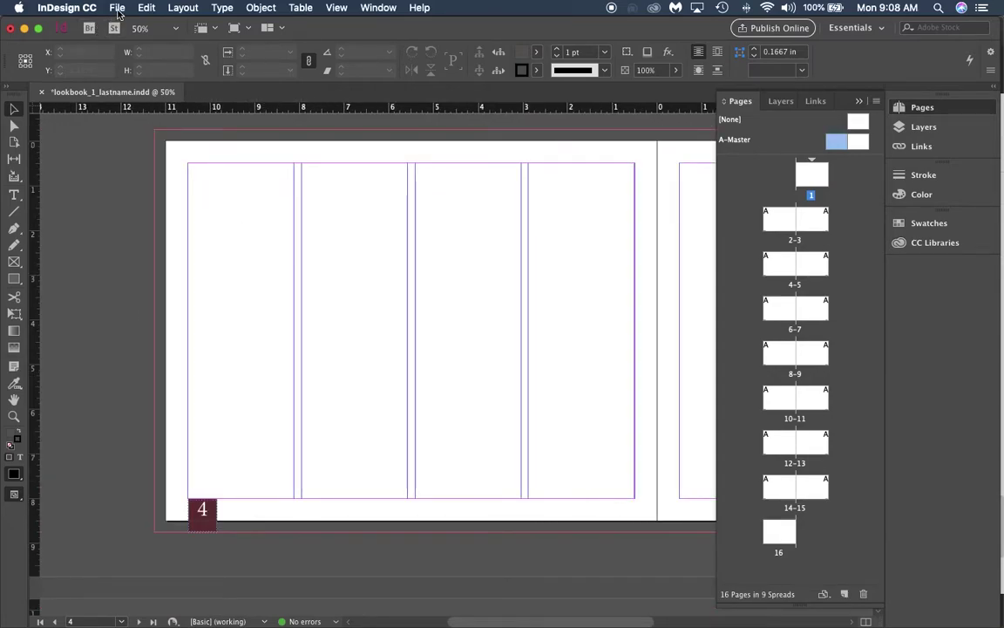
Load Text.docx from the Ashley Football Lookbook folder via File > Place.
left_click(119, 10)
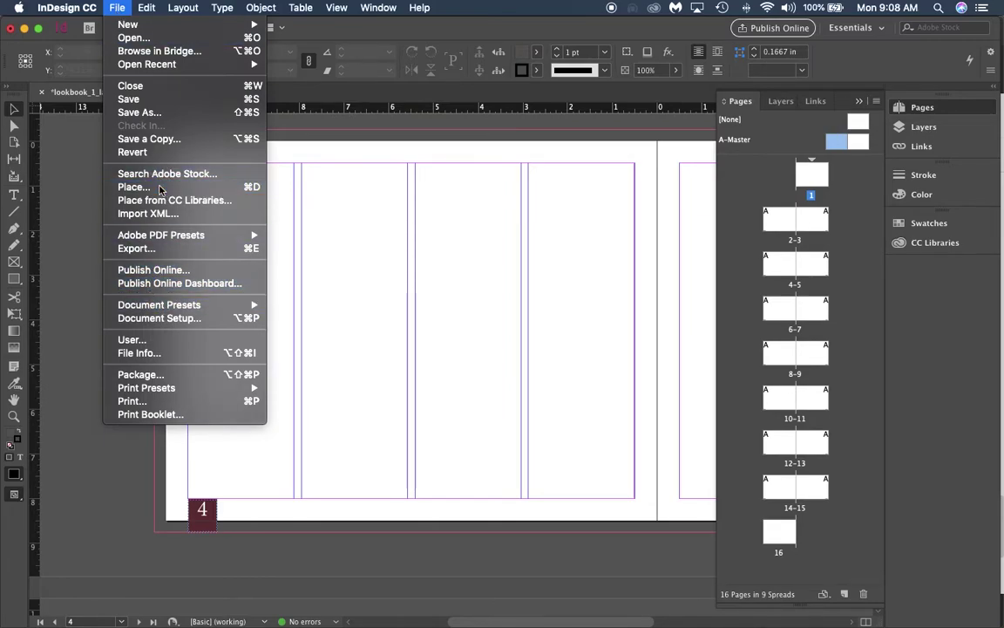
left_click(134, 187)
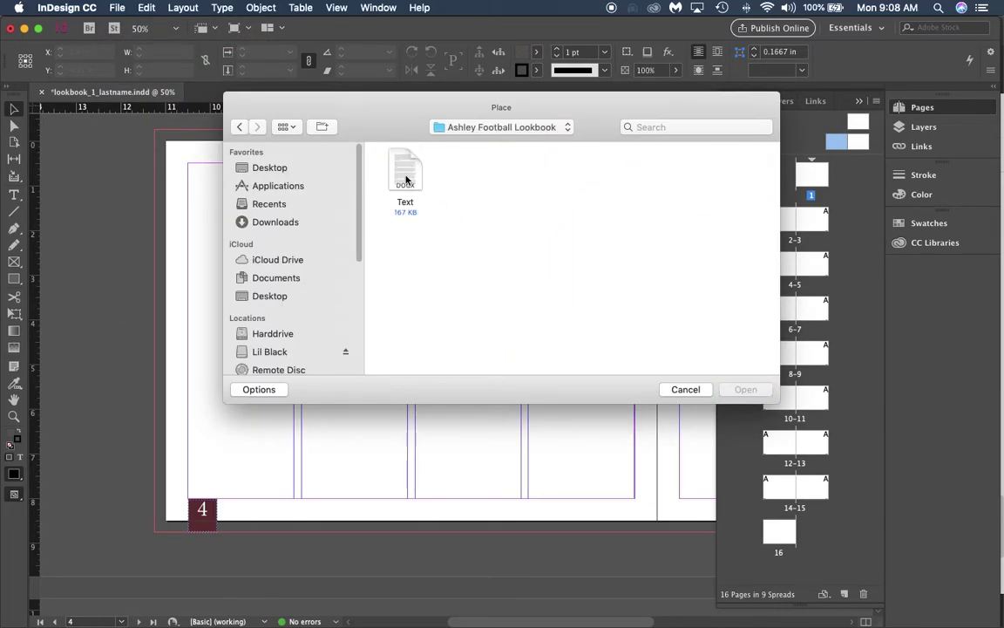
left_click(406, 177)
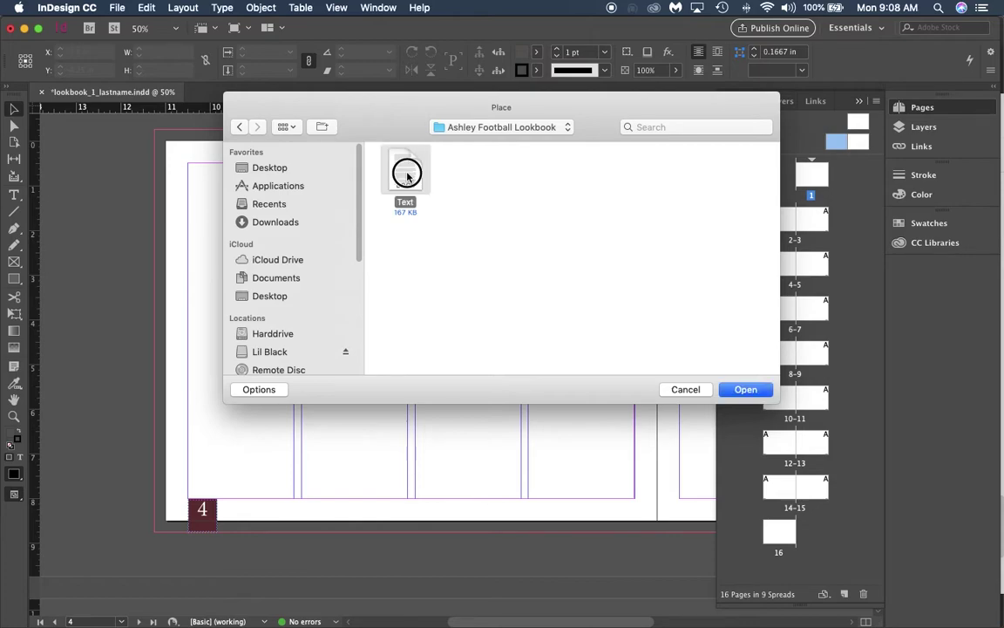
double_click(406, 174)
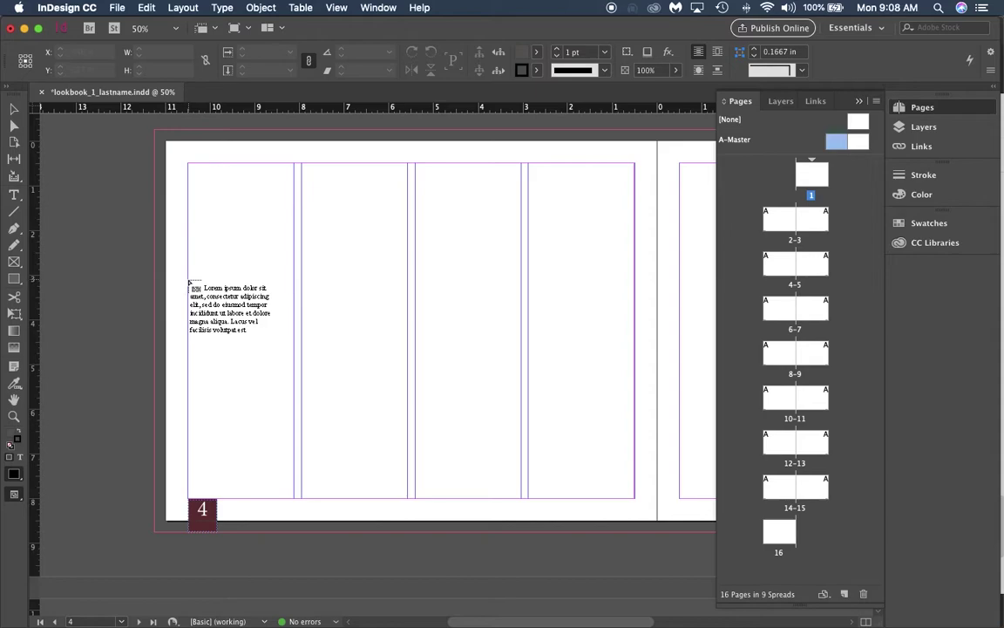
Flow Text.docx through four threaded frames, one in each of page 4's columns.
left_click_drag(188, 279, 296, 504)
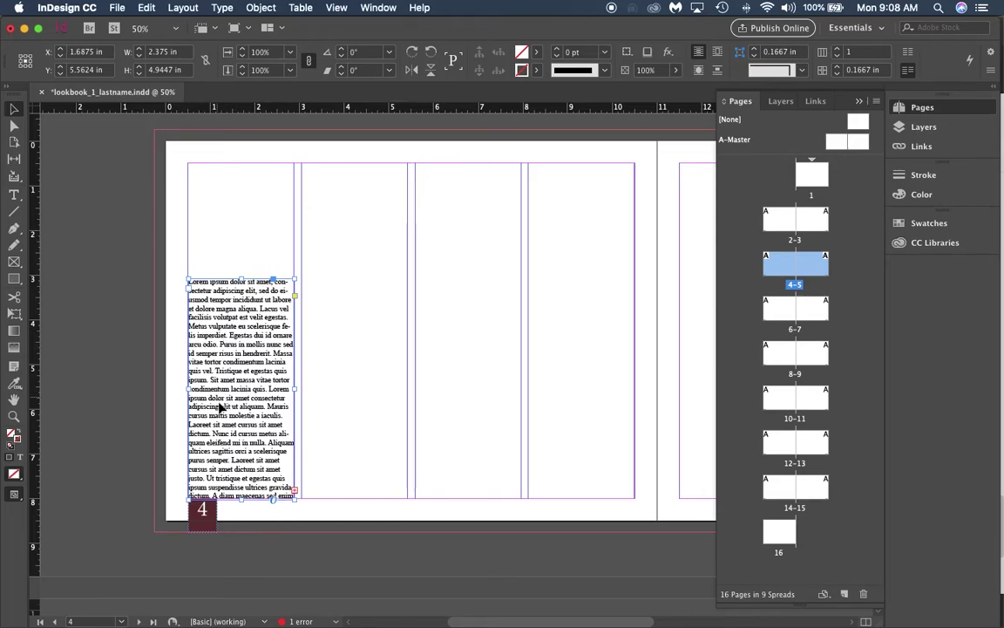
left_click(296, 494)
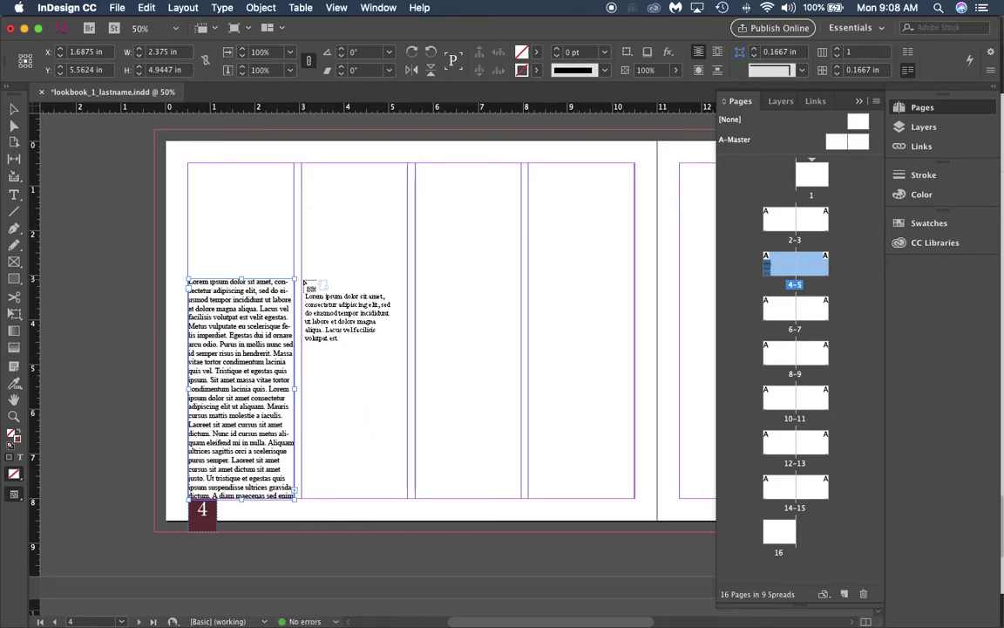
left_click_drag(302, 279, 408, 497)
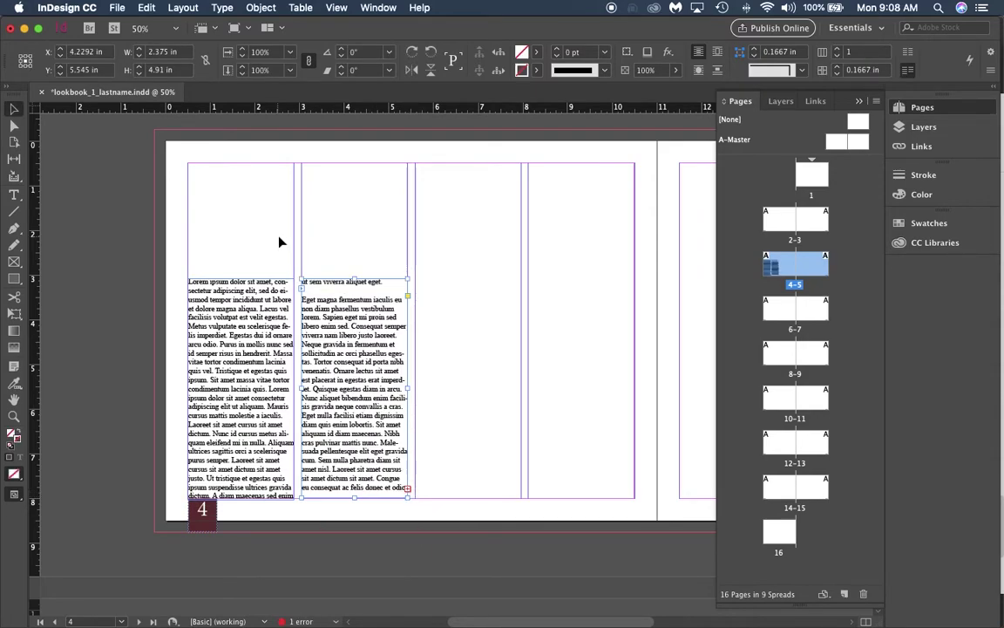
left_click(408, 491)
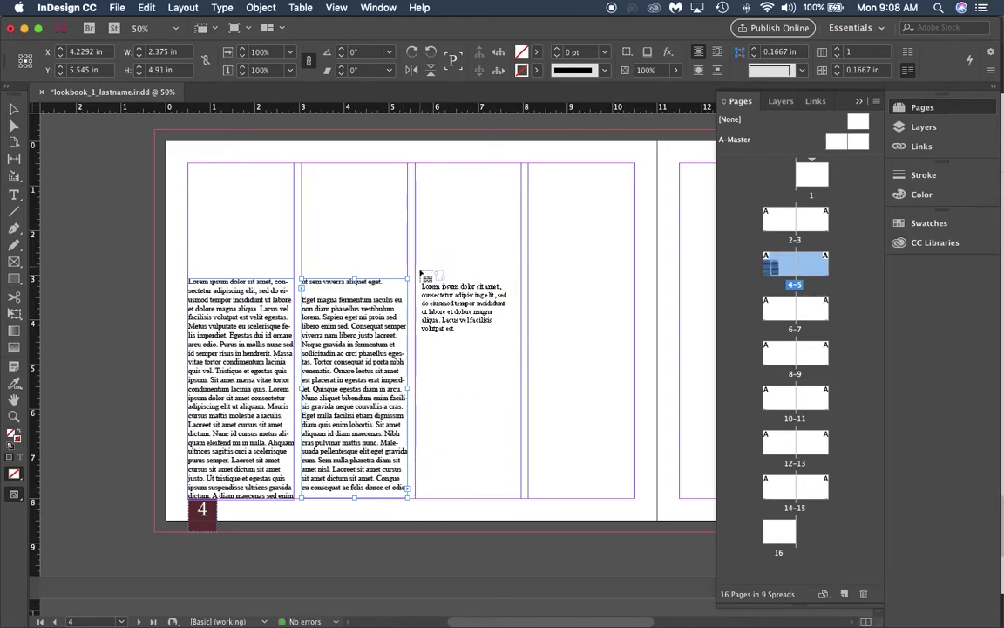
left_click_drag(415, 279, 524, 497)
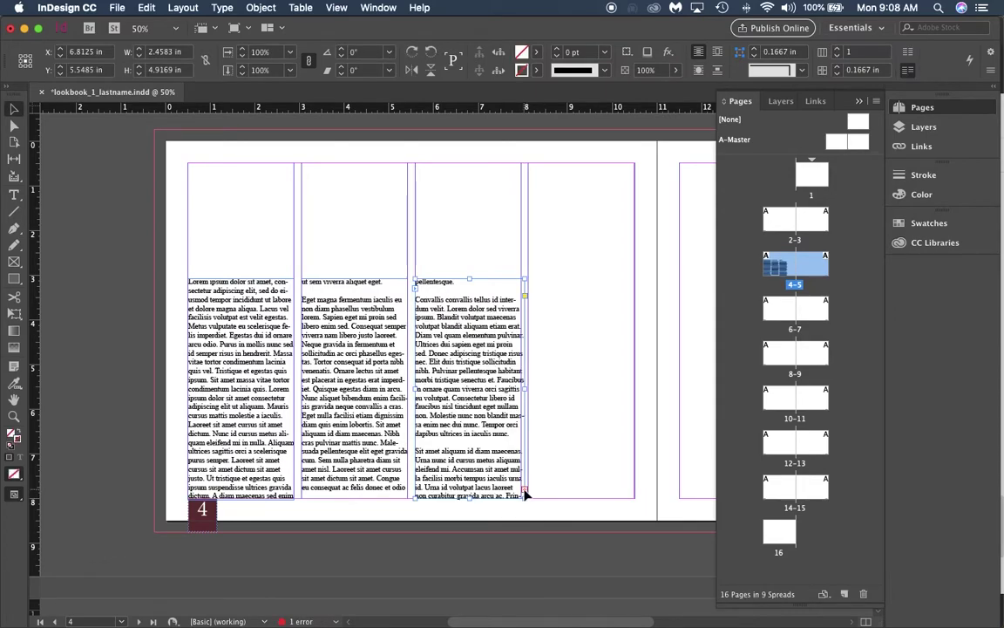
left_click(524, 493)
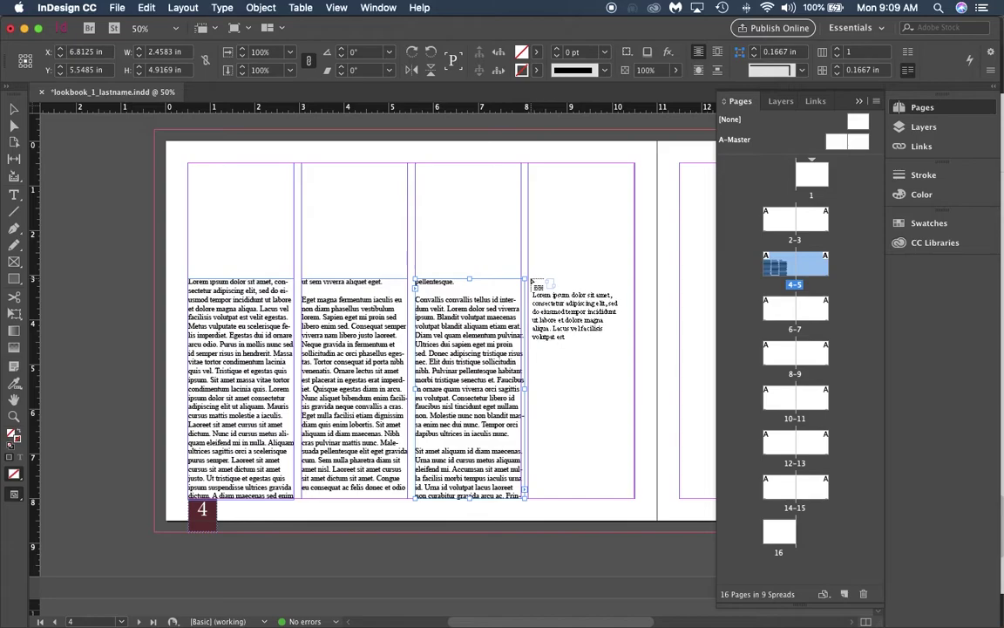
left_click_drag(530, 280, 636, 499)
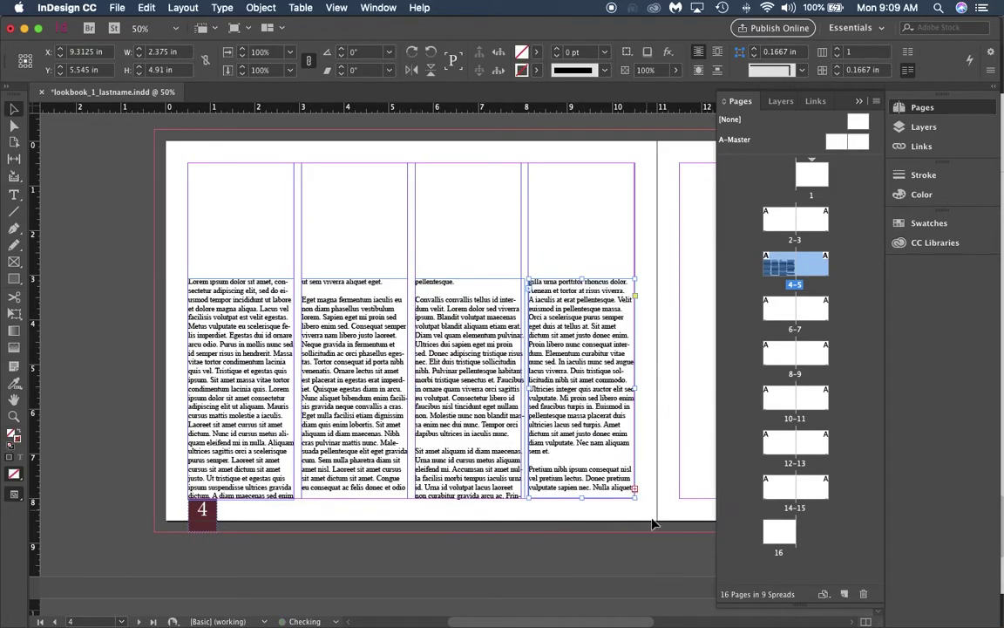
Stretch the first column's frame taller upward, undoing an extra frame drawn in column two.
left_click(242, 279)
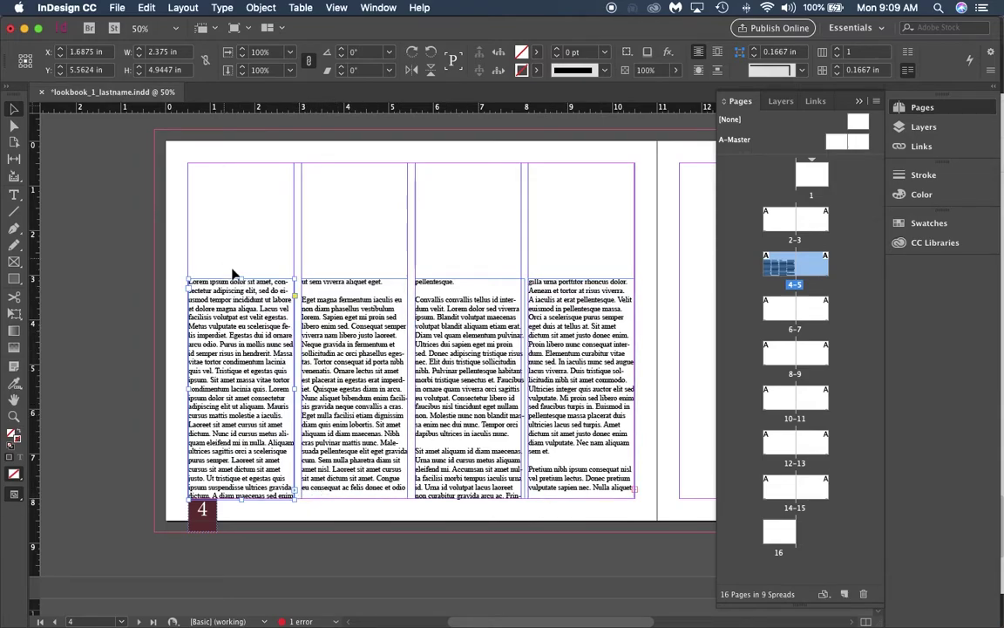
left_click_drag(239, 278, 241, 244)
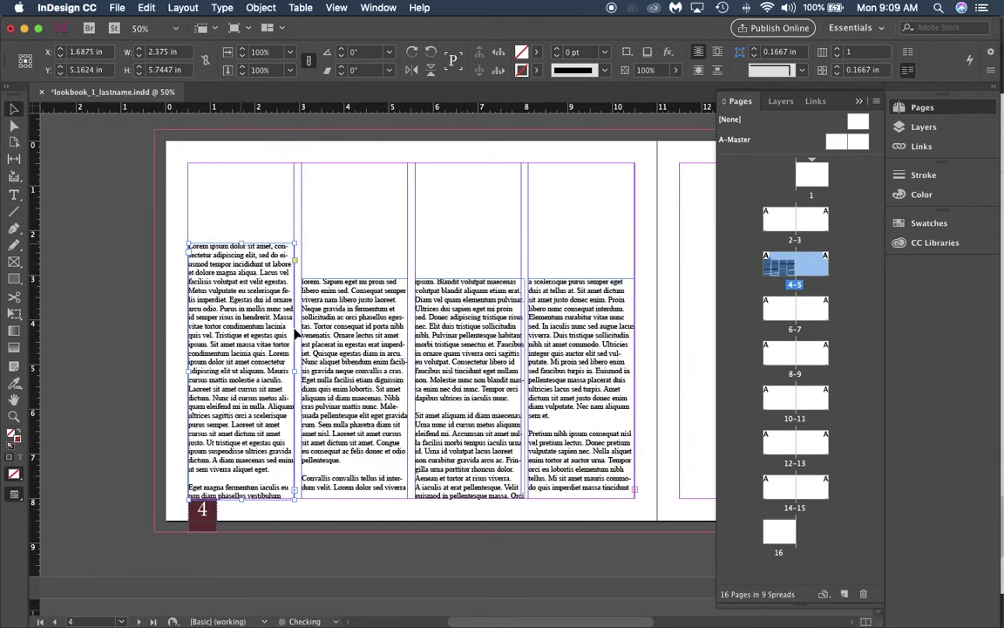
left_click(296, 496)
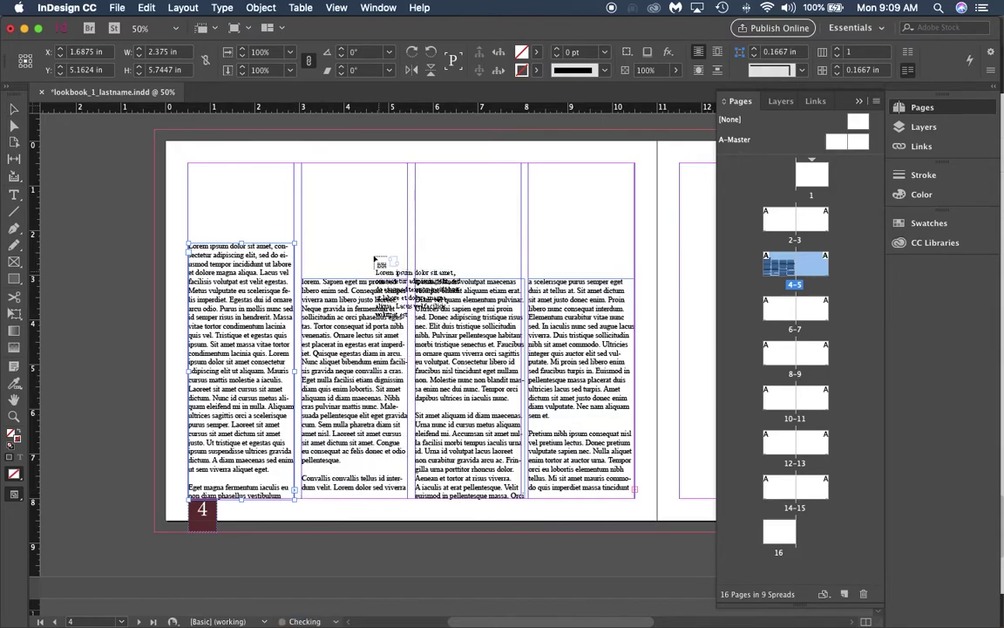
left_click_drag(302, 175, 408, 260)
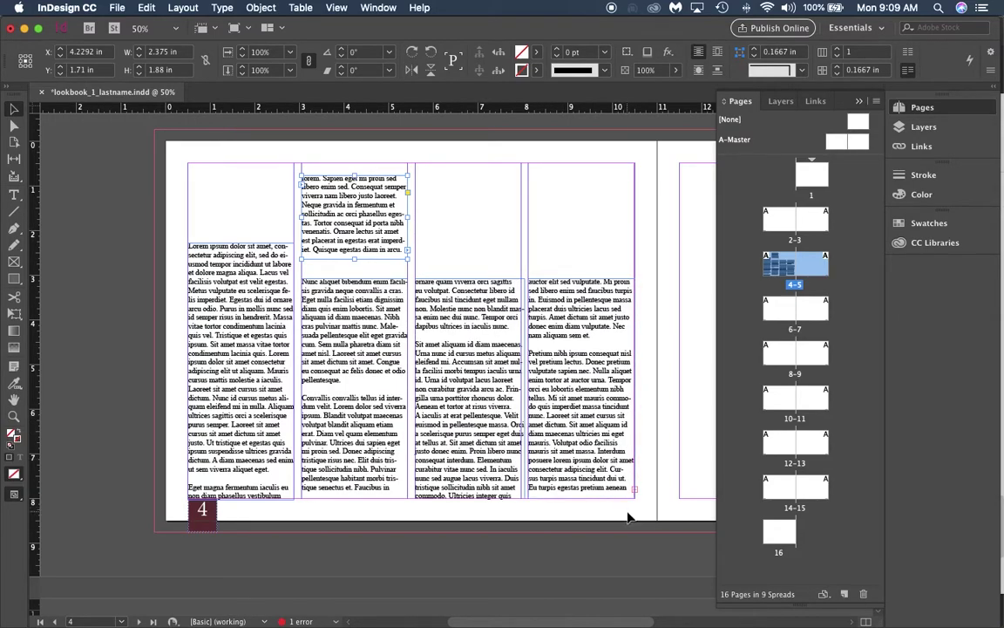
key("super+z")
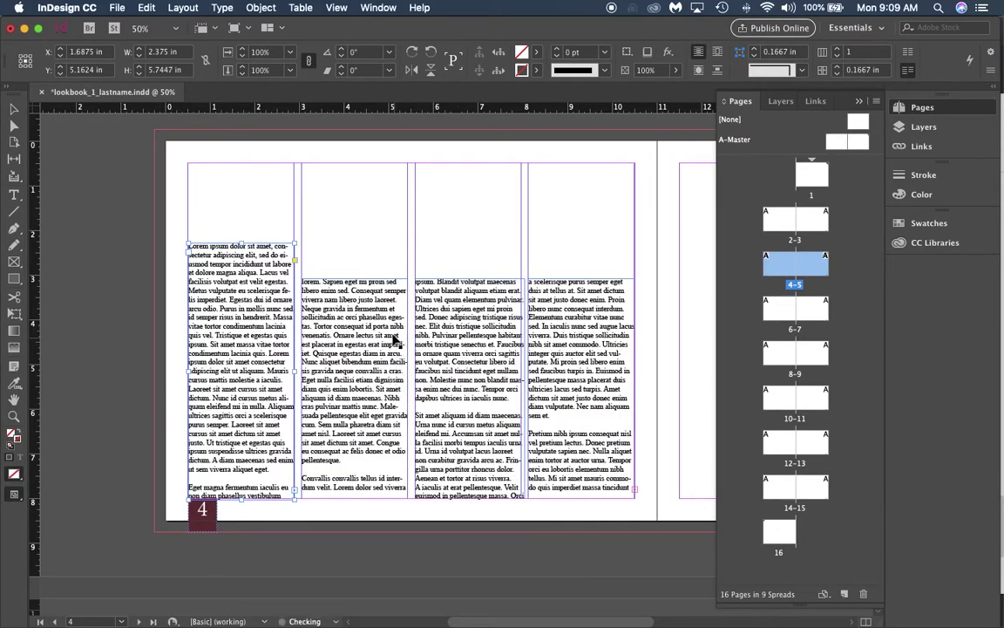
Try raising columns two and four individually, then undo all the individual frame resizes.
left_click(359, 287)
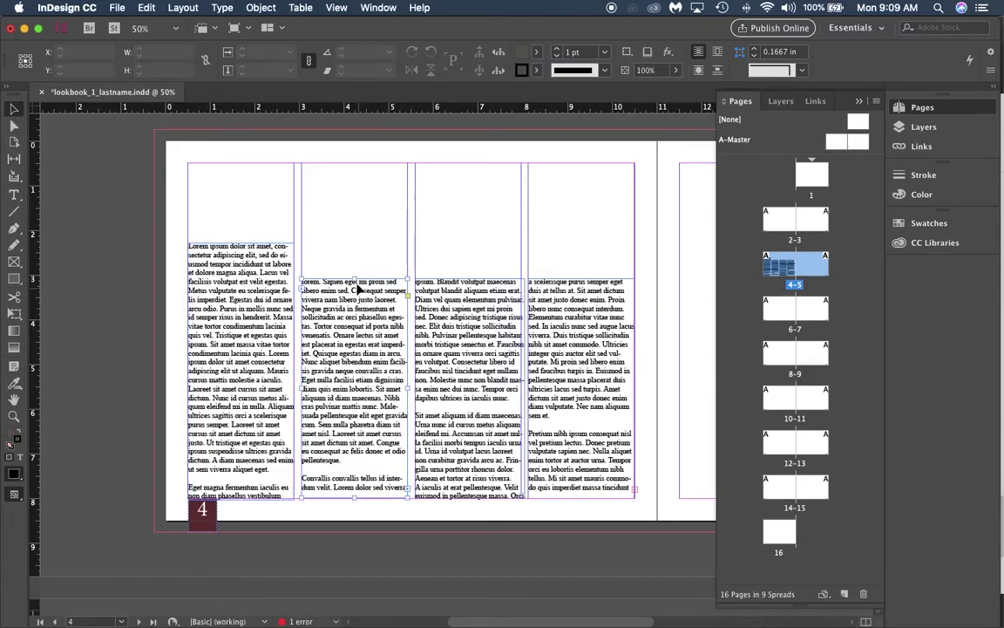
left_click_drag(354, 280, 354, 194)
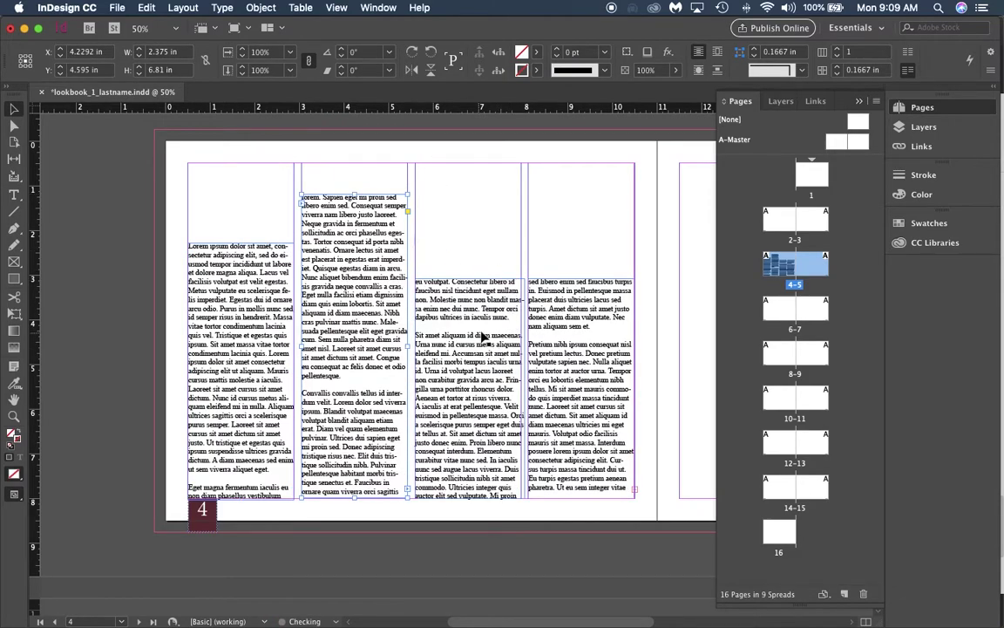
left_click(574, 325)
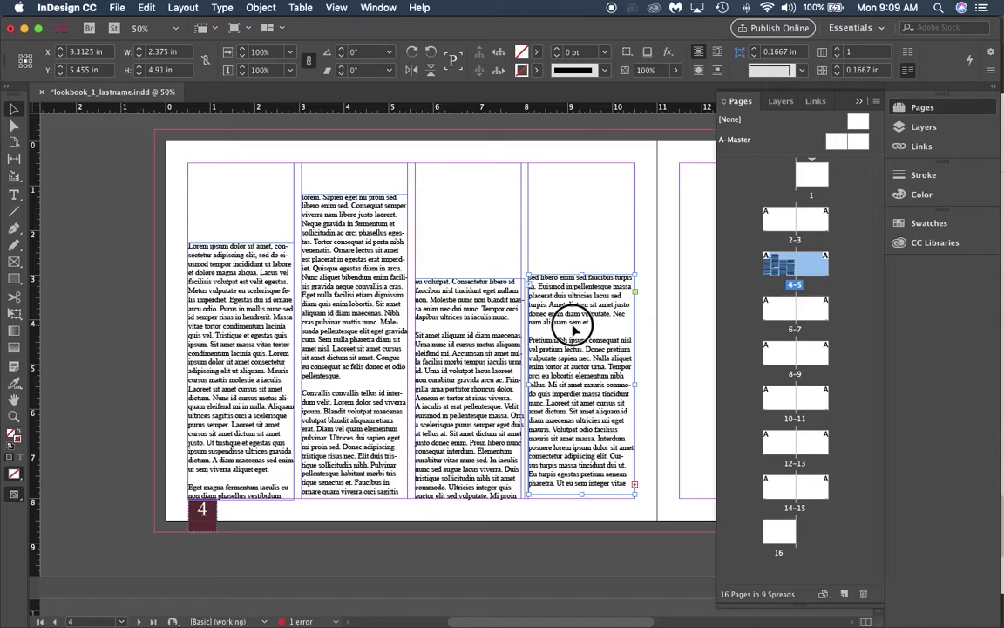
left_click_drag(574, 329, 573, 335)
left_click_drag(581, 279, 580, 235)
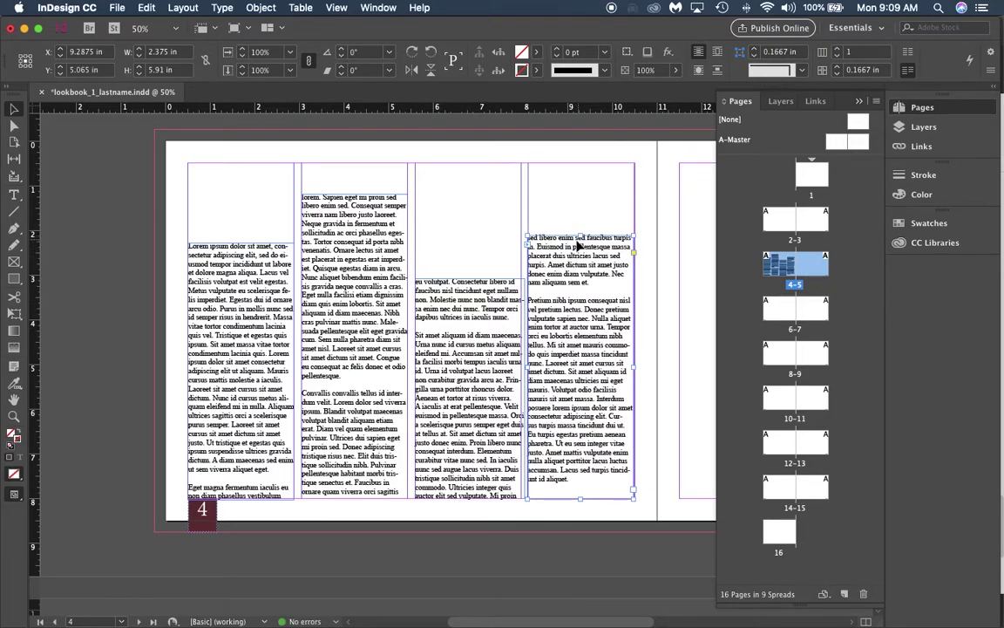
key("super+z")
key("super+z")
key("super+z")
key("super+z")
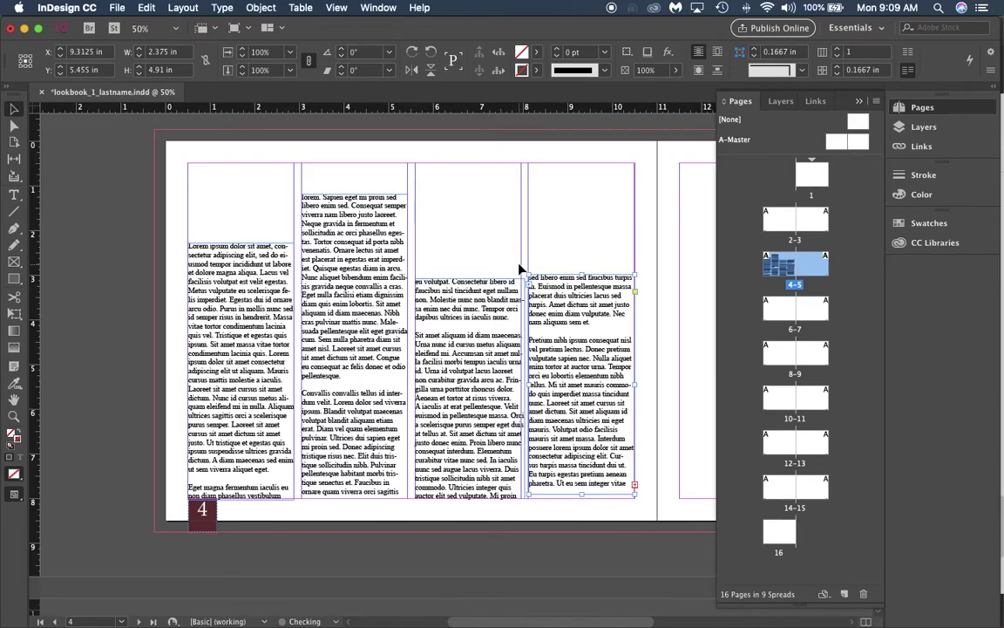
key("super+z")
key("super+z")
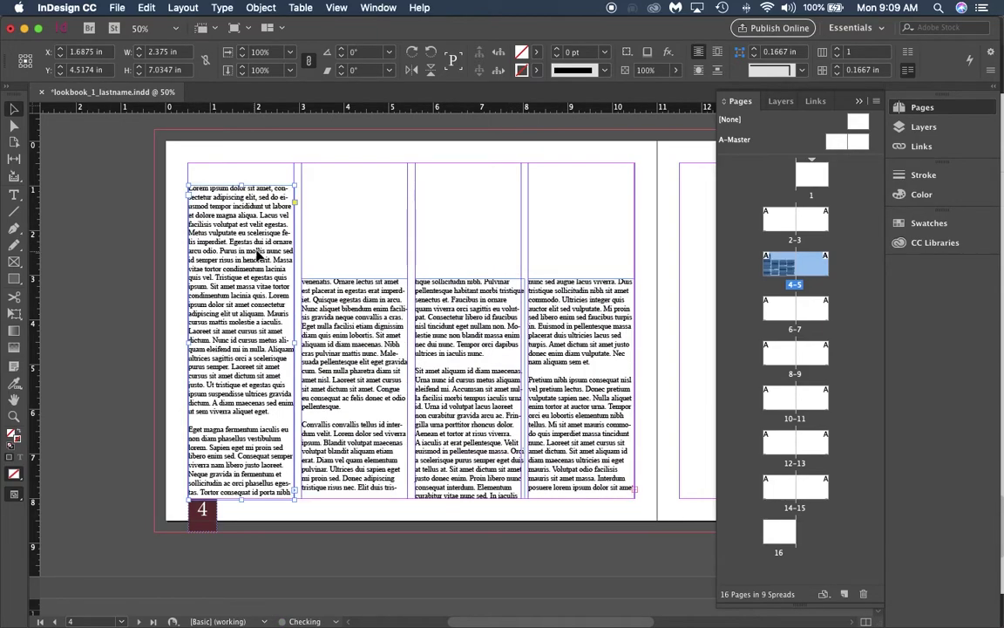
Select all four frames and raise their tops together to one equal height.
left_click_drag(178, 237, 602, 312)
left_click_drag(418, 279, 411, 235)
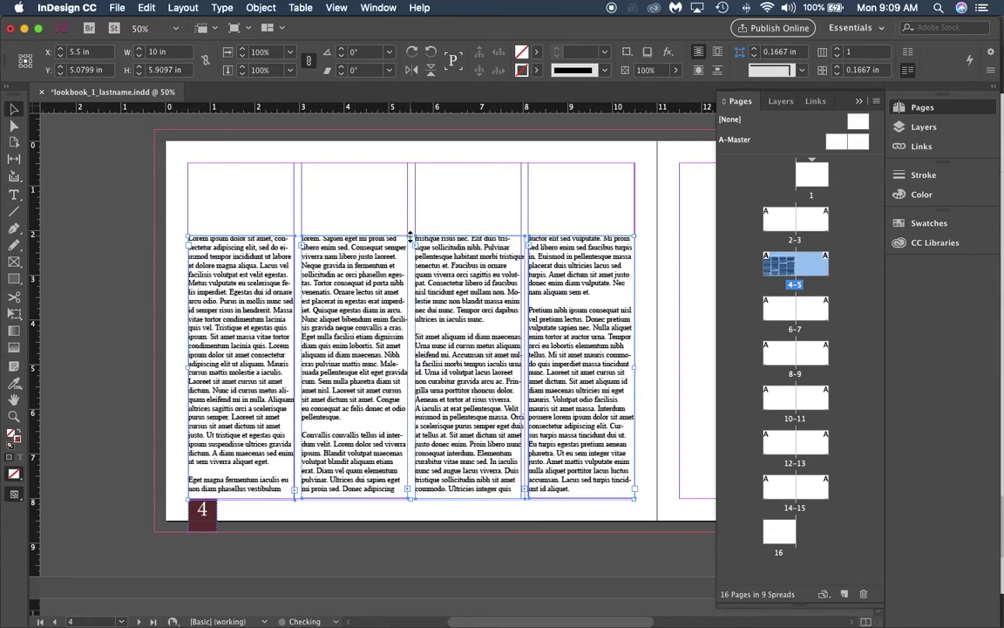
left_click(444, 571)
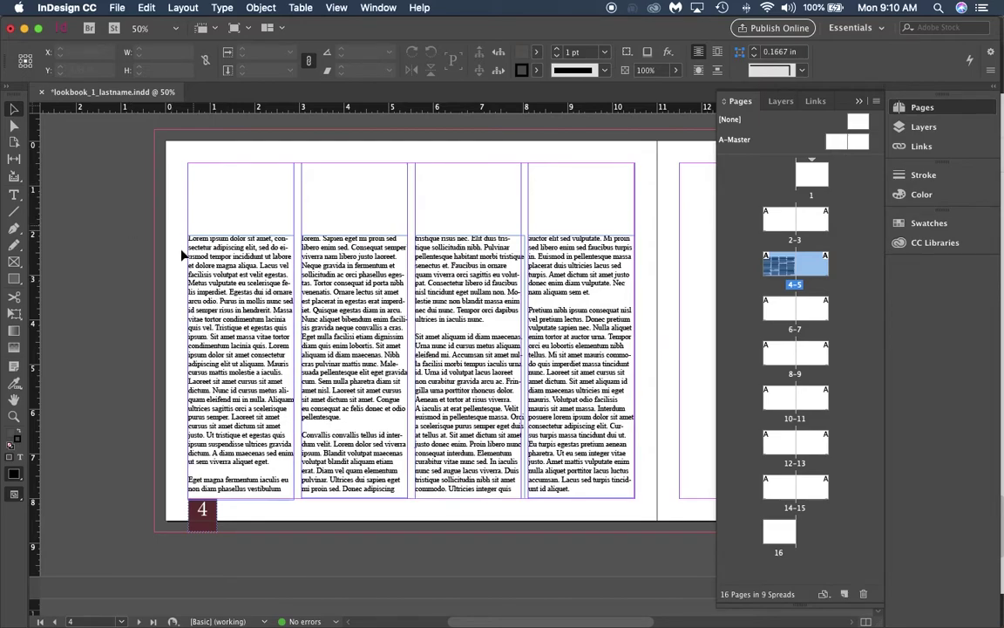
scroll(482, 336, "right", 3)
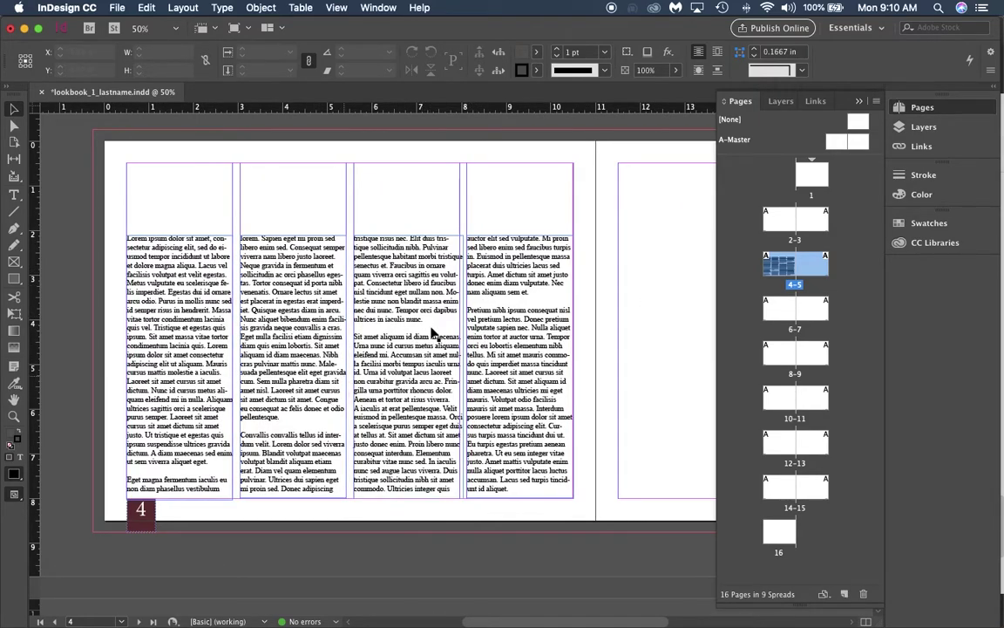
Turn on View > Extras > Show Text Threads.
left_click(339, 8)
mouse_move(395, 281)
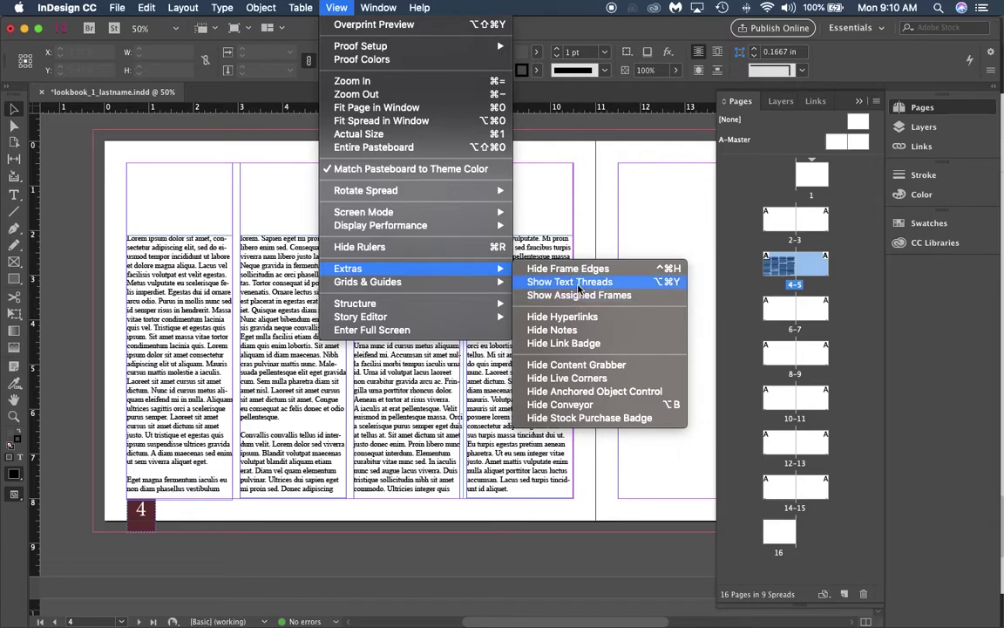
left_click(577, 283)
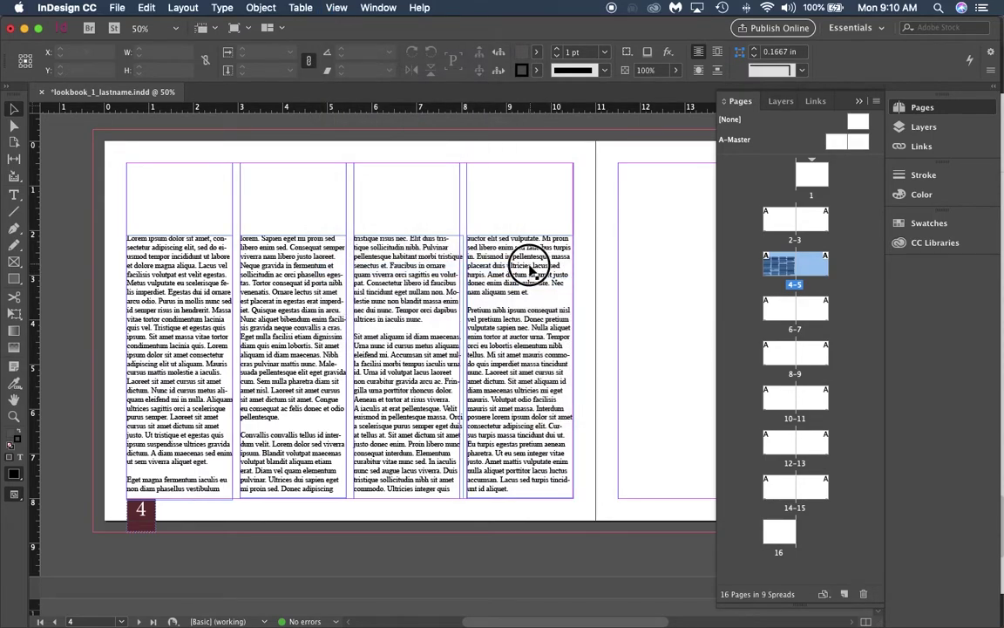
Drag the column frames apart to check their threads, then undo the moves.
left_click_drag(529, 264, 643, 256)
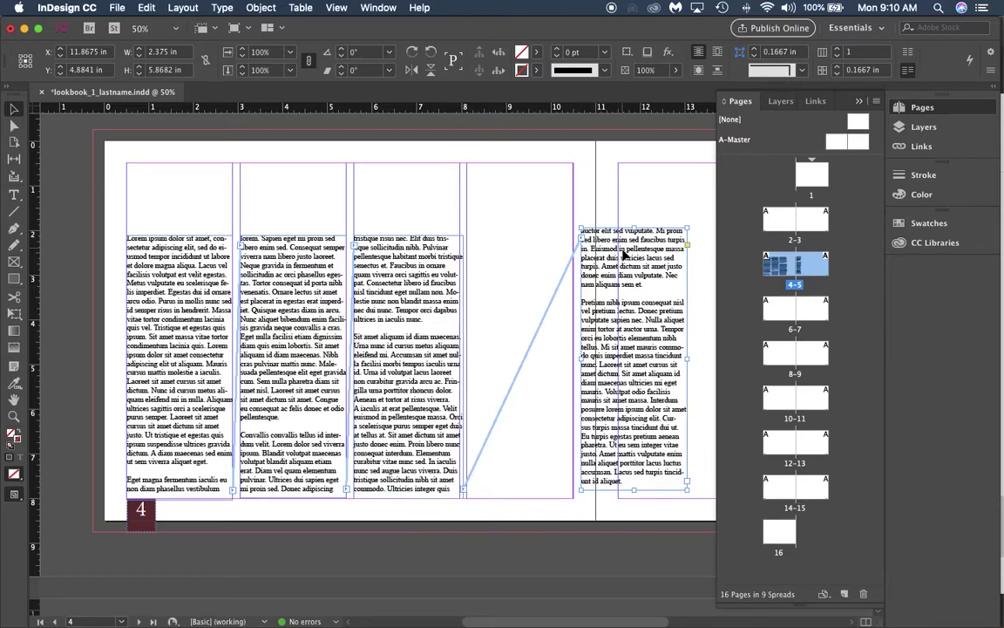
key("super+z")
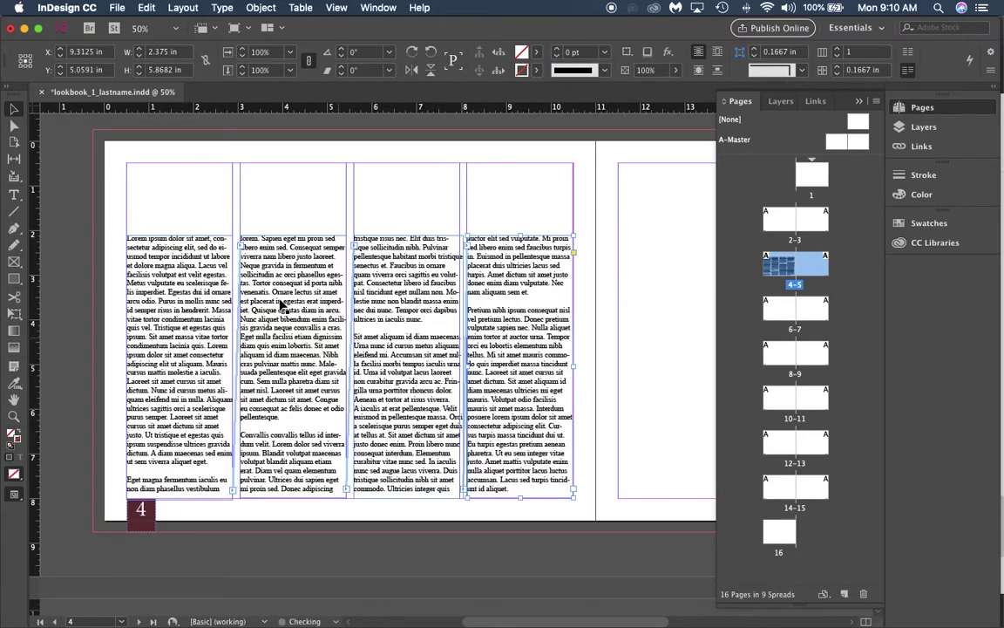
key("super+z")
left_click_drag(239, 318, 241, 247)
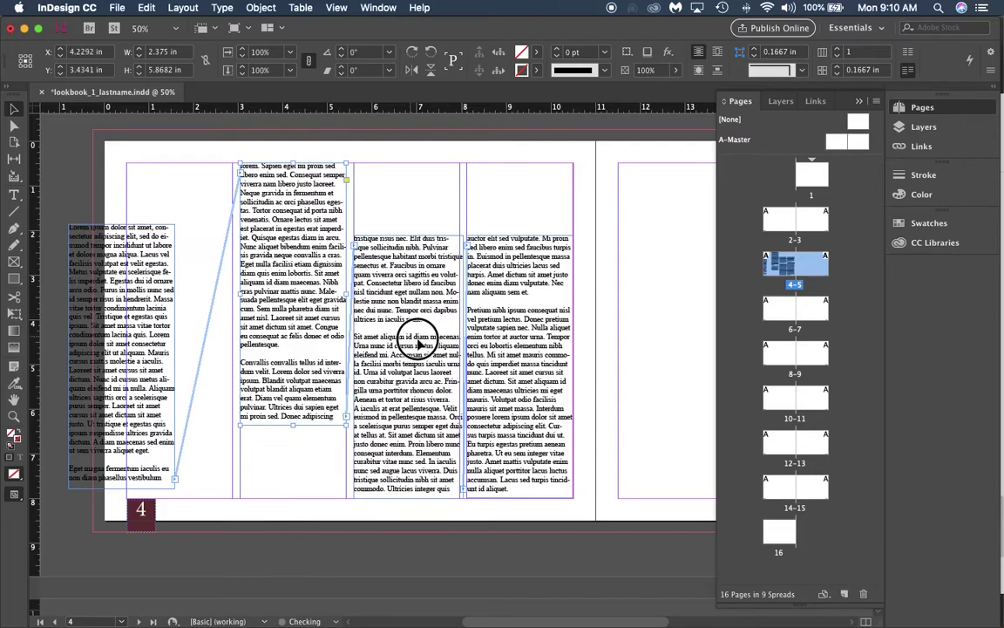
left_click_drag(417, 341, 442, 333)
left_click_drag(508, 335, 609, 340)
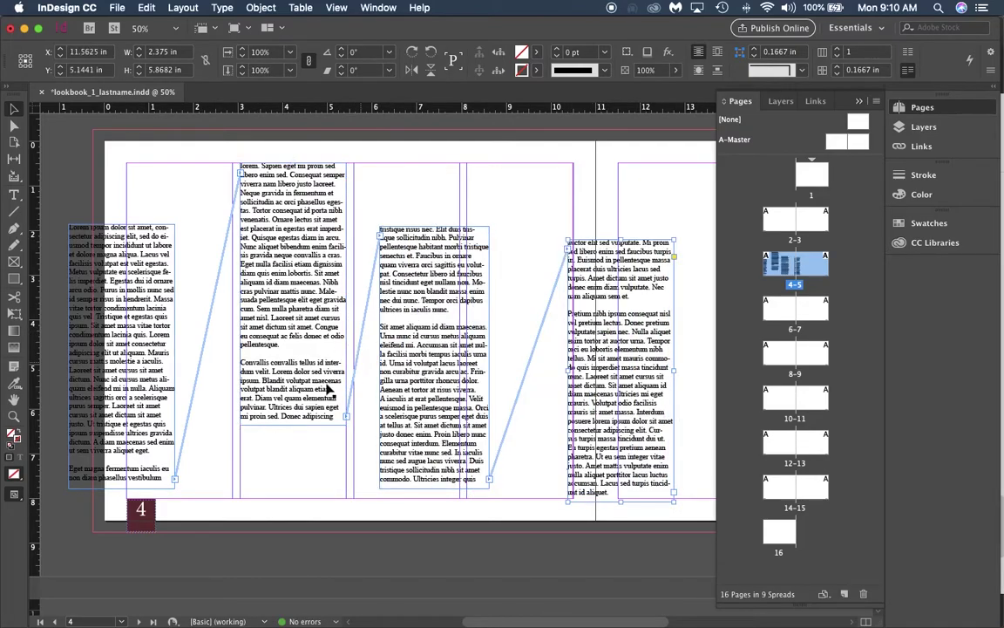
key("super+z")
key("super+z")
key("super+z")
key("super+z")
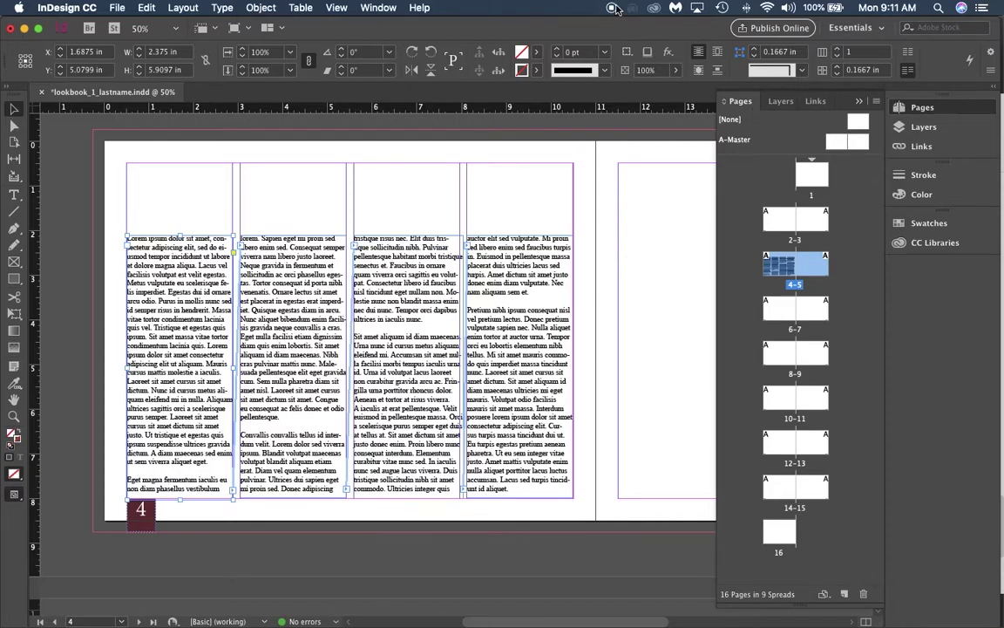
scroll(316, 215, "up", 8)
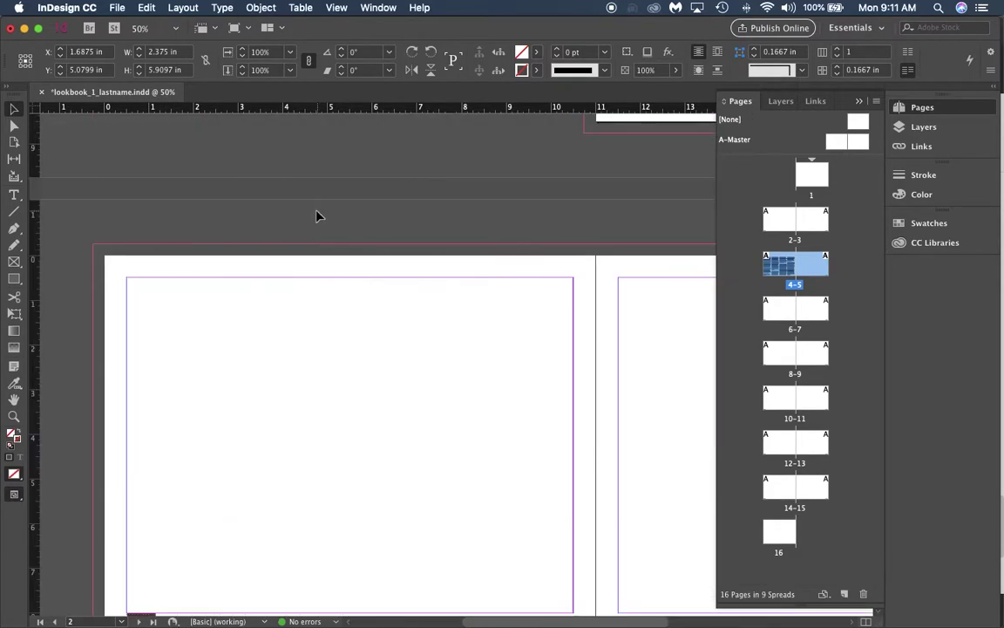
scroll(316, 213, "down", 8)
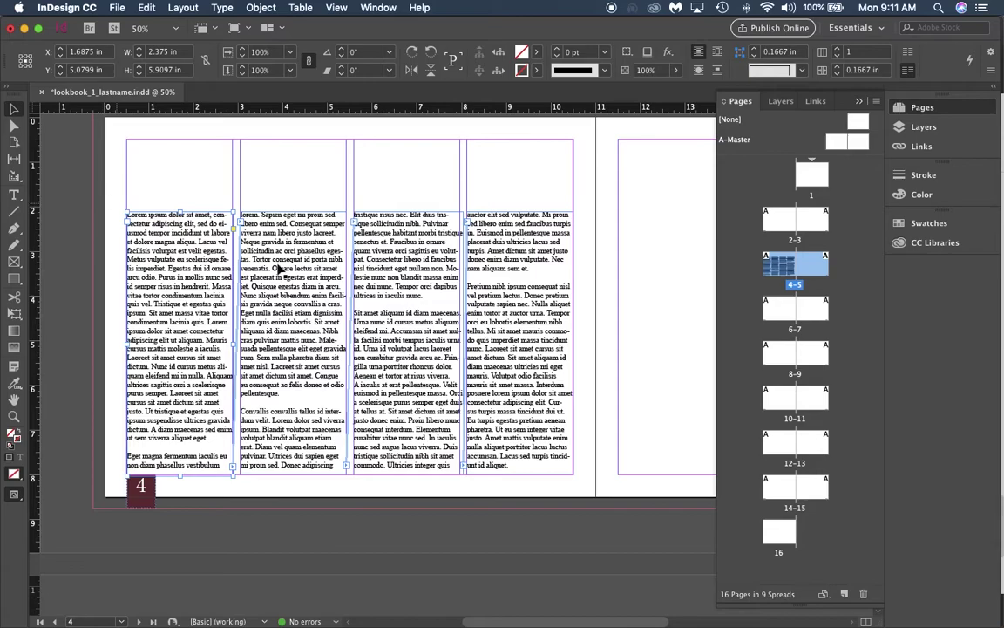
scroll(321, 262, "up", 2)
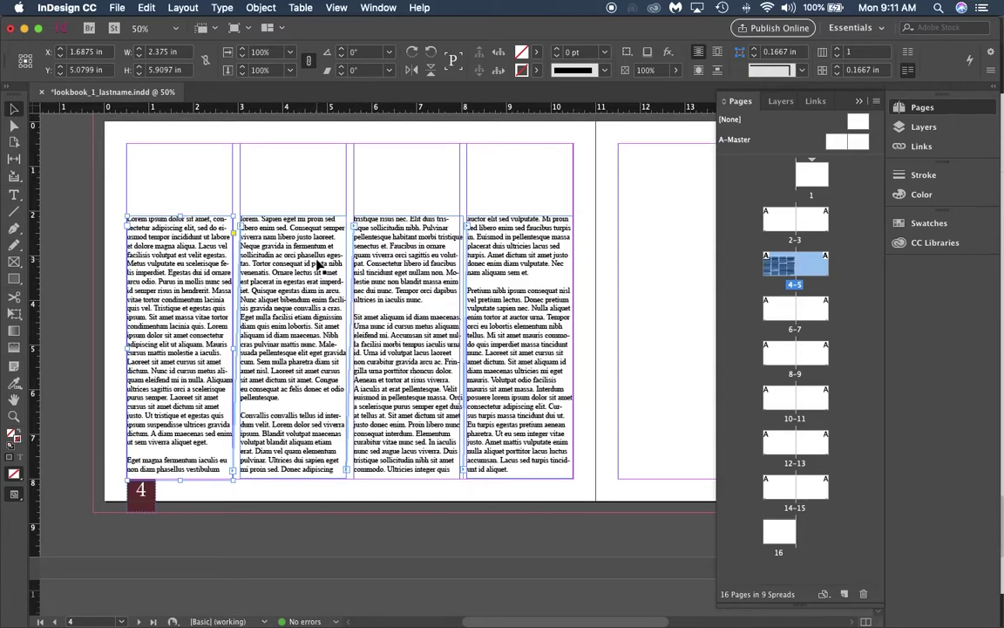